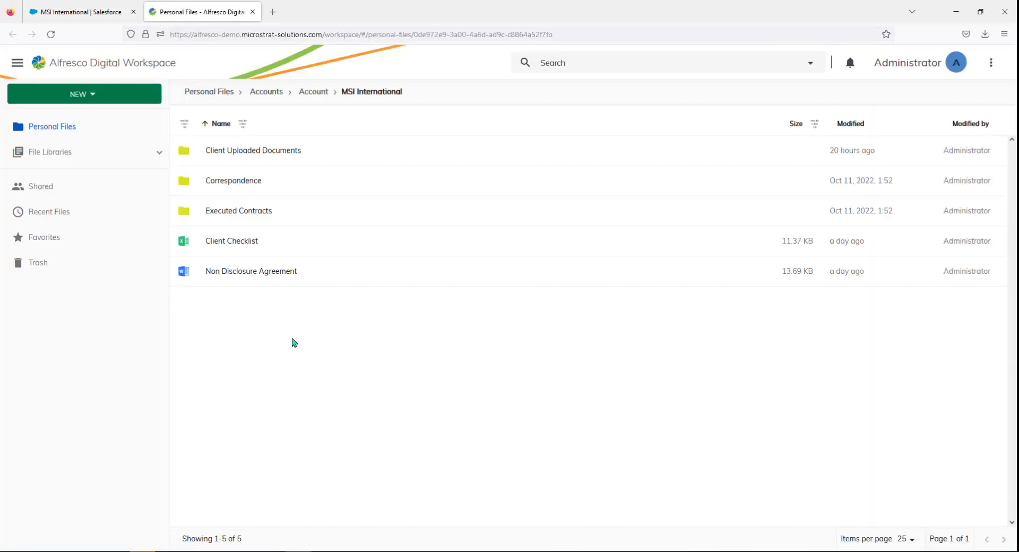
# Close the Alfresco workspace, browse Client Uploaded Documents, then return to the Files list.
pyautogui.rightClick(230, 271)
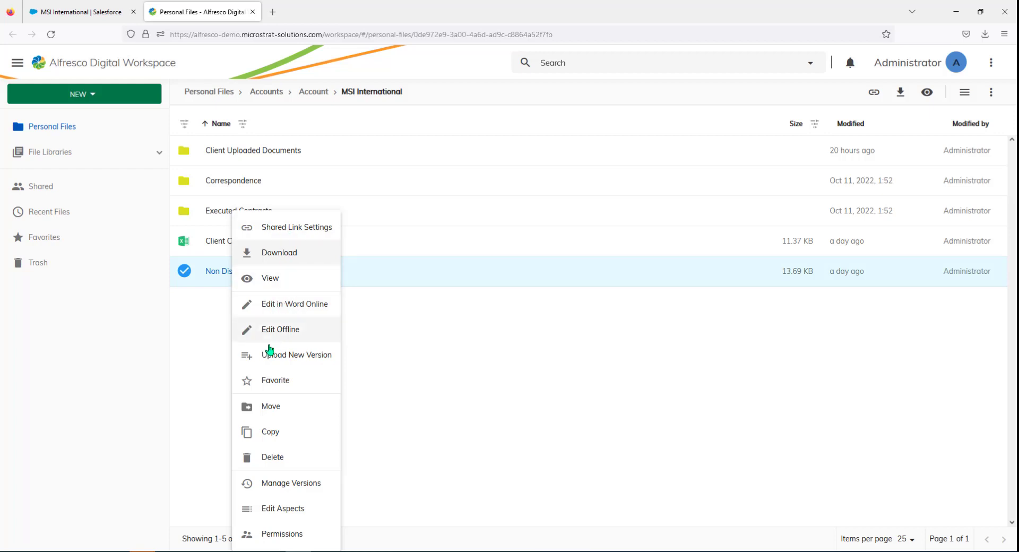
pyautogui.click(198, 353)
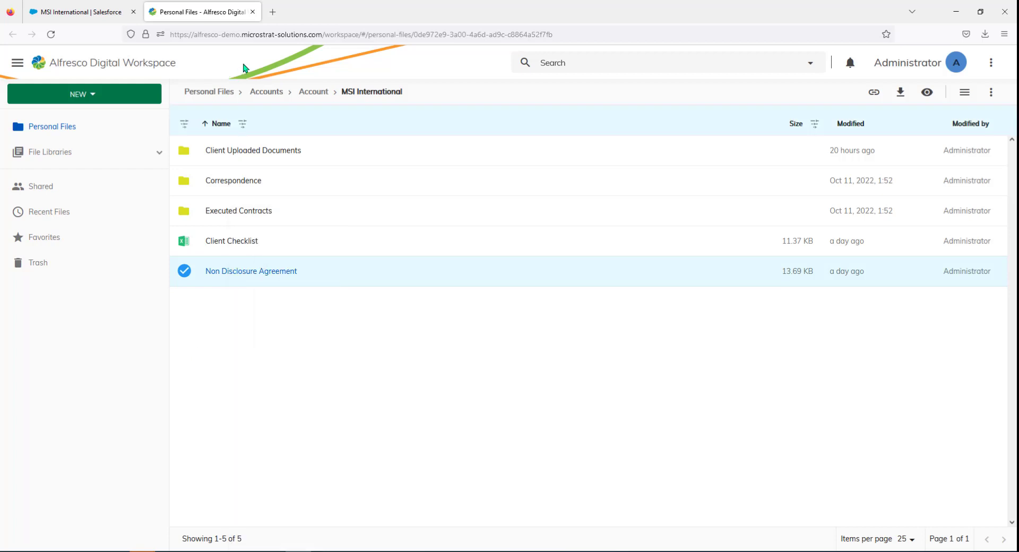
pyautogui.click(253, 11)
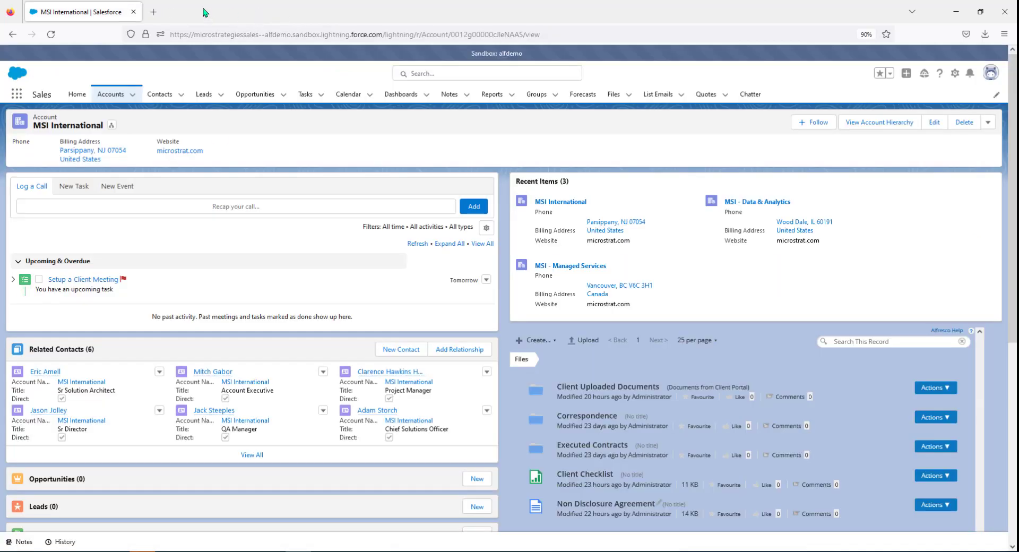
pyautogui.click(608, 391)
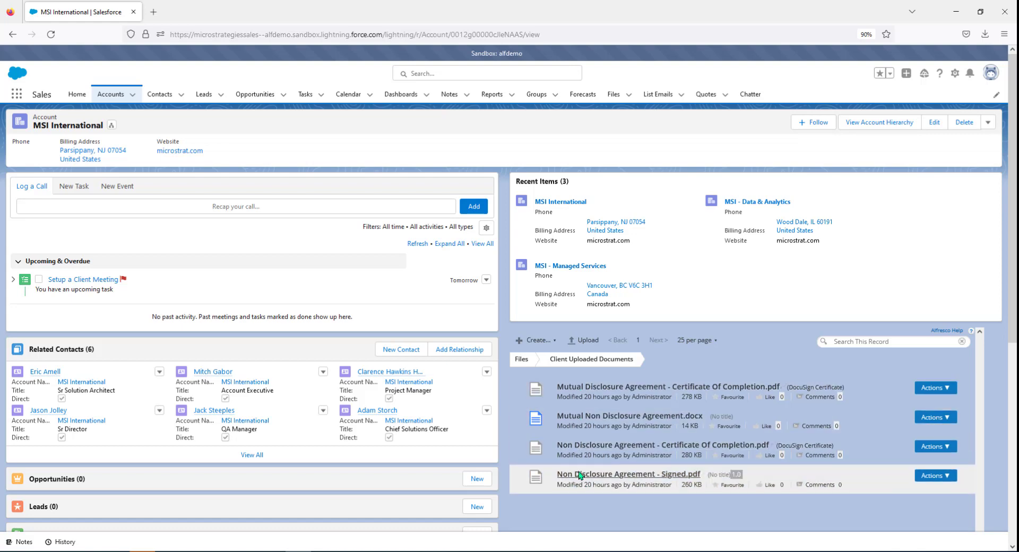
pyautogui.click(521, 360)
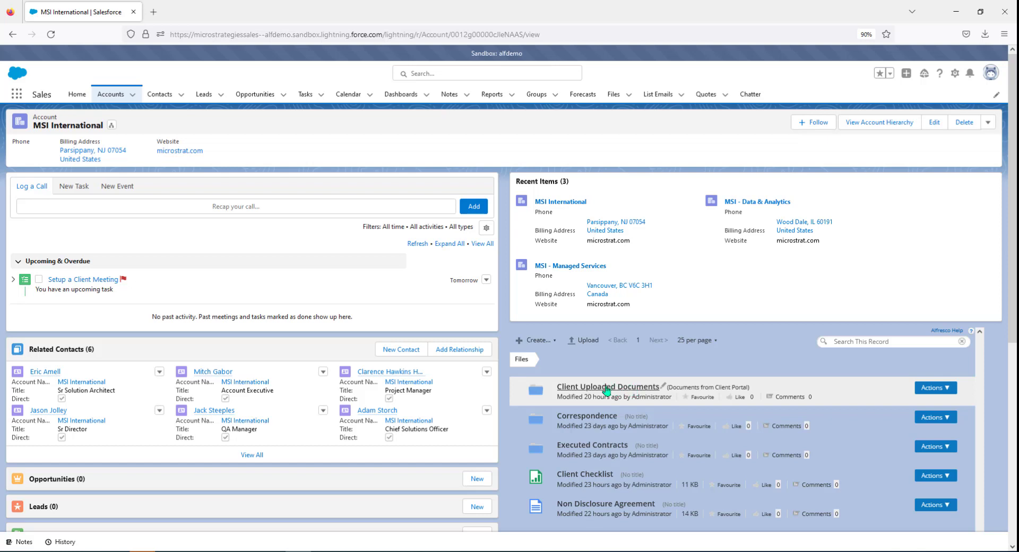
# Run Profile on the Client Uploaded Documents folder from its Actions menu.
pyautogui.click(934, 388)
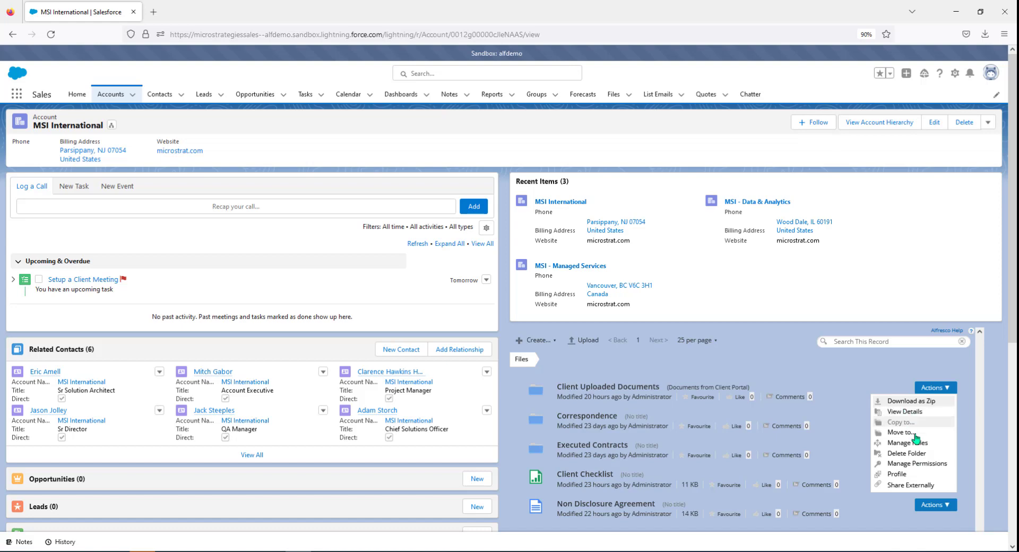
pyautogui.click(921, 476)
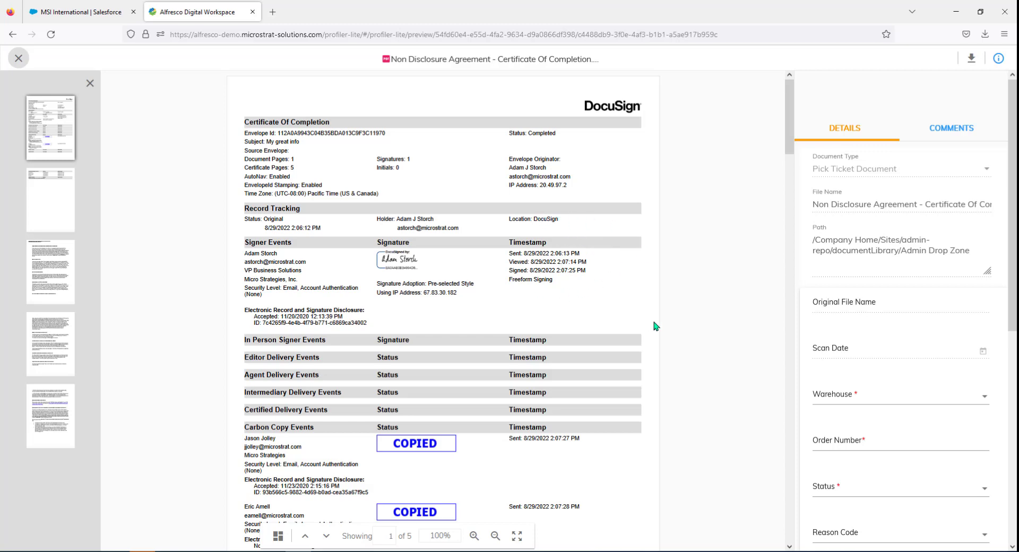
# Set the certificate's Warehouse to 001, Order Number to 'www' and Status to Complete.
pyautogui.click(883, 402)
pyautogui.click(873, 423)
pyautogui.scroll(-2, 887, 441)
pyautogui.click(872, 386)
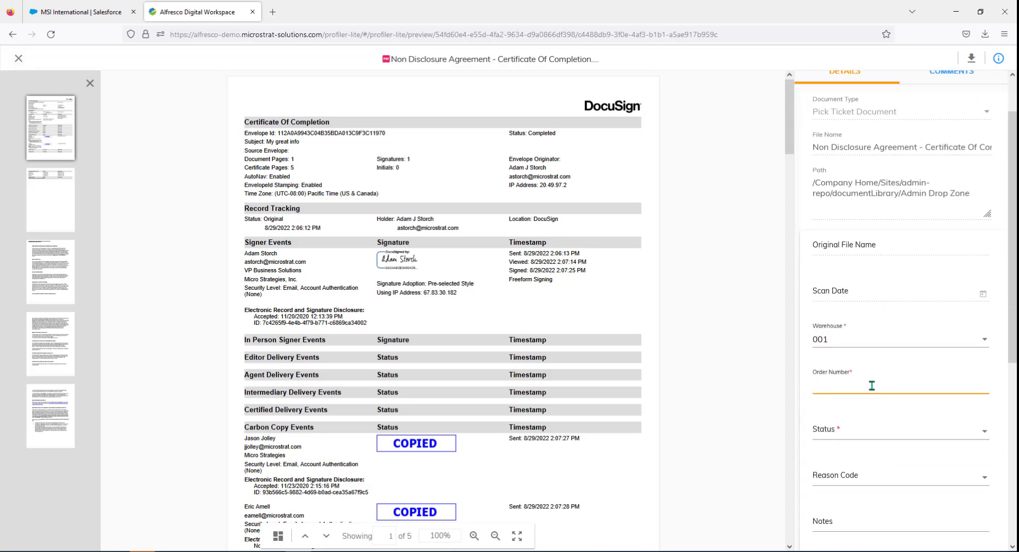
pyautogui.write('www')
pyautogui.click(871, 431)
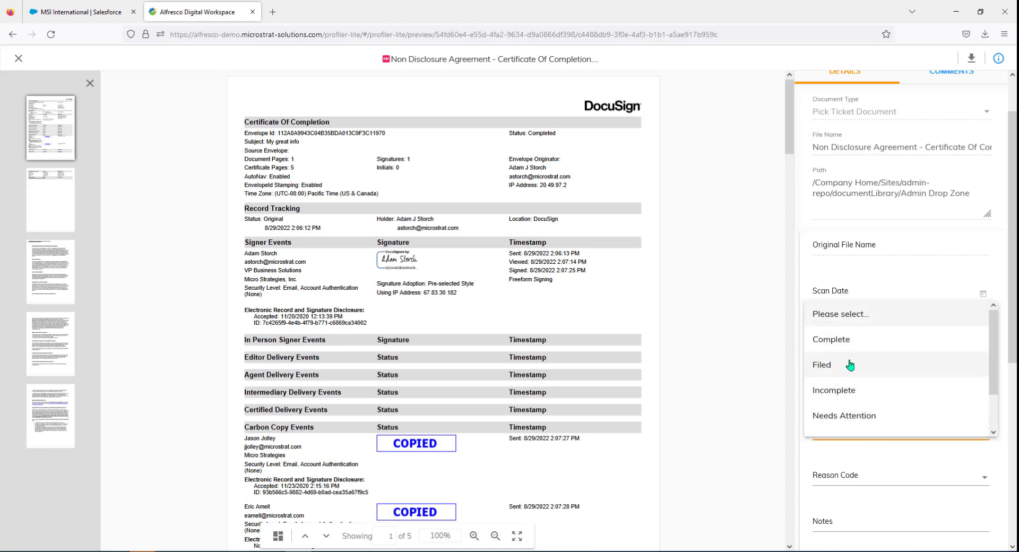
pyautogui.click(848, 340)
# Set Completed ID to warehouse and Pick Ticket Voided to Yes, then Save & Next.
pyautogui.scroll(-2, 870, 478)
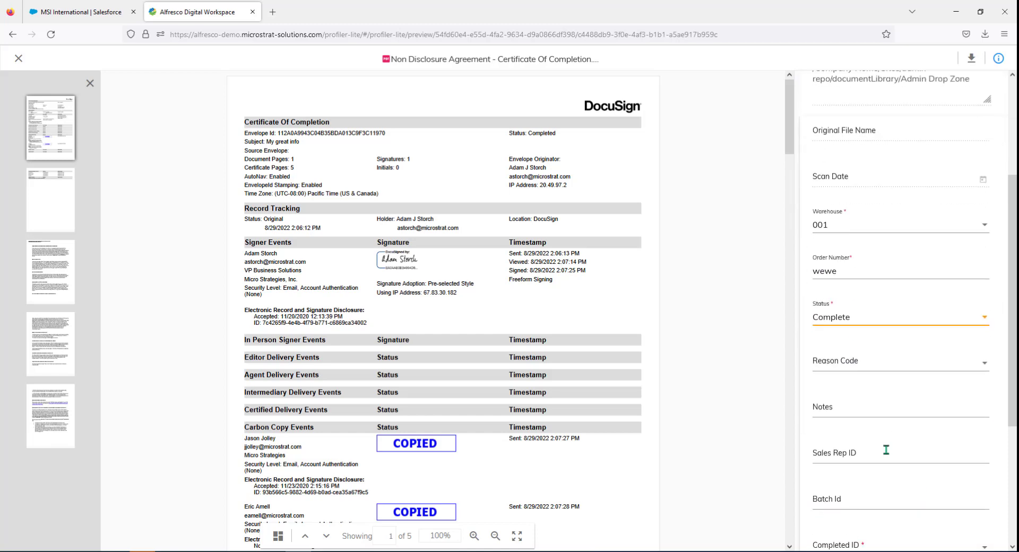
pyautogui.scroll(-2, 885, 479)
pyautogui.click(870, 432)
pyautogui.click(862, 460)
pyautogui.scroll(-2, 864, 483)
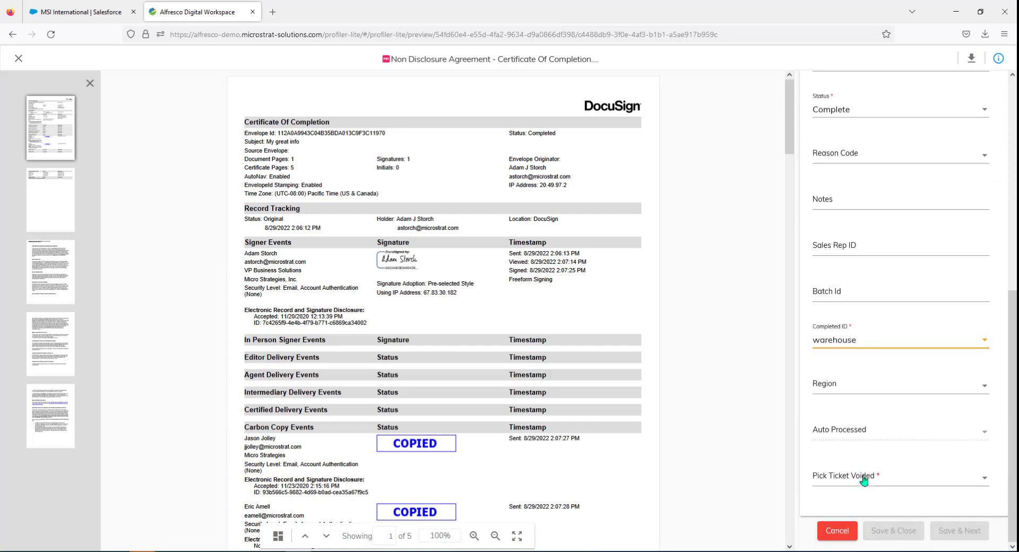
pyautogui.click(864, 481)
pyautogui.click(856, 507)
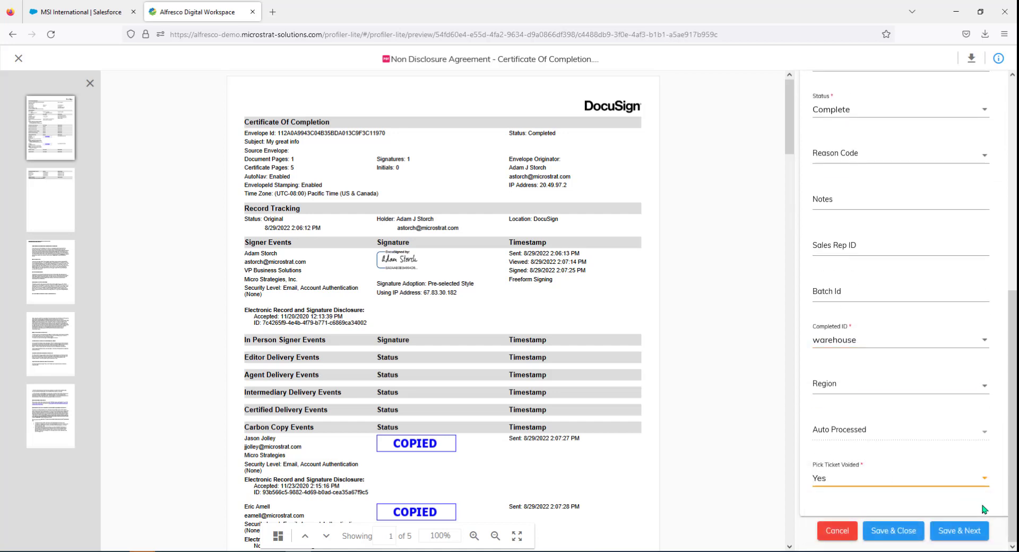
pyautogui.click(961, 535)
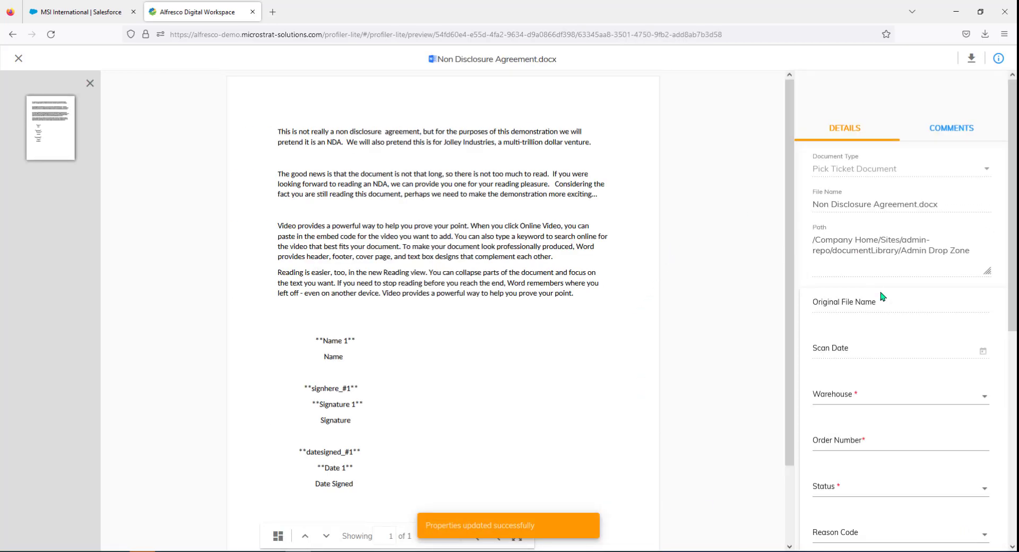
# Set the NDA .docx Warehouse to 001, Order Number to 'we' and Status to Filed.
pyautogui.click(899, 399)
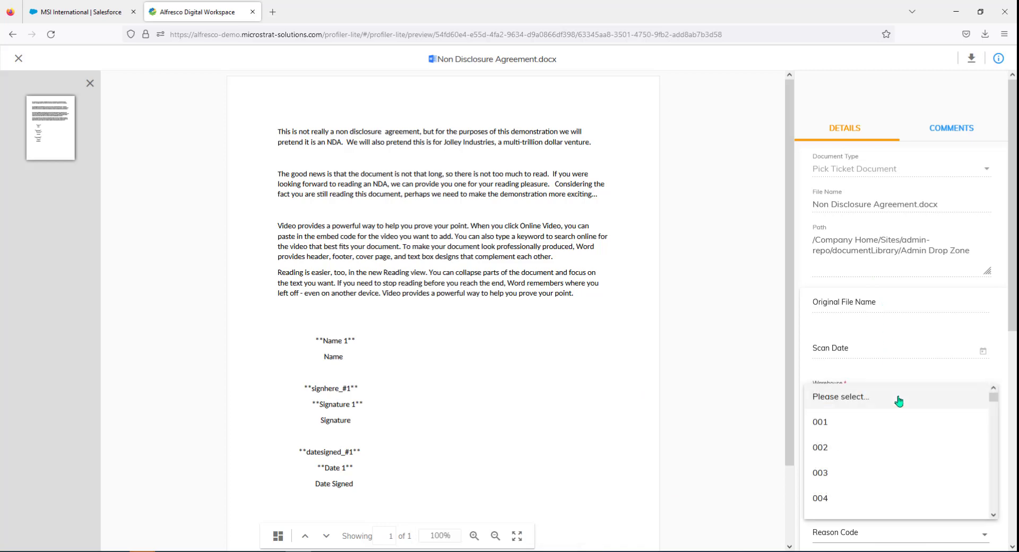
pyautogui.click(880, 432)
pyautogui.click(877, 443)
pyautogui.write('we')
pyautogui.click(873, 501)
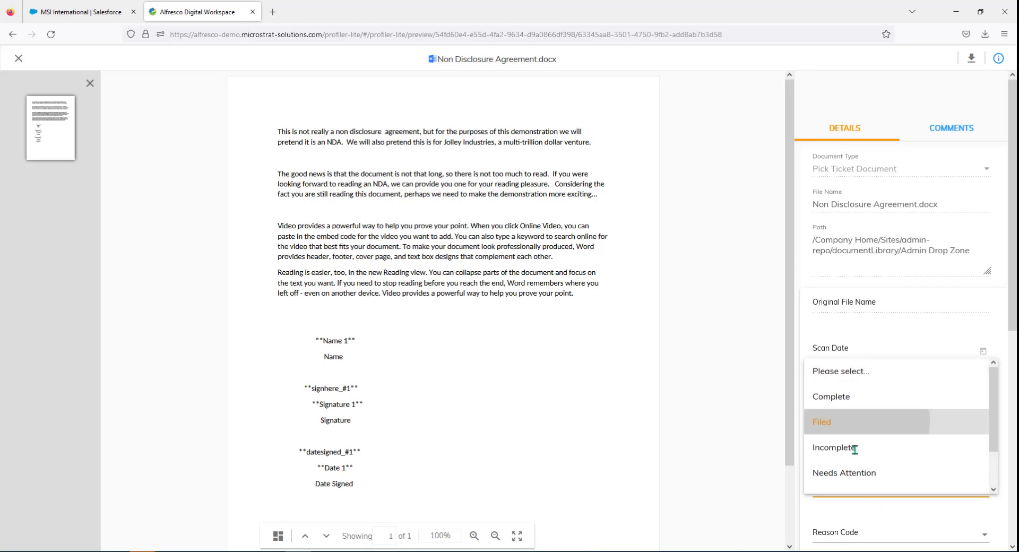
pyautogui.scroll(-4, 873, 467)
# Set Completed ID to warehouse and Pick Ticket Voided to Yes, then Save & Next.
pyautogui.click(878, 490)
pyautogui.click(877, 514)
pyautogui.scroll(-3, 865, 489)
pyautogui.click(863, 479)
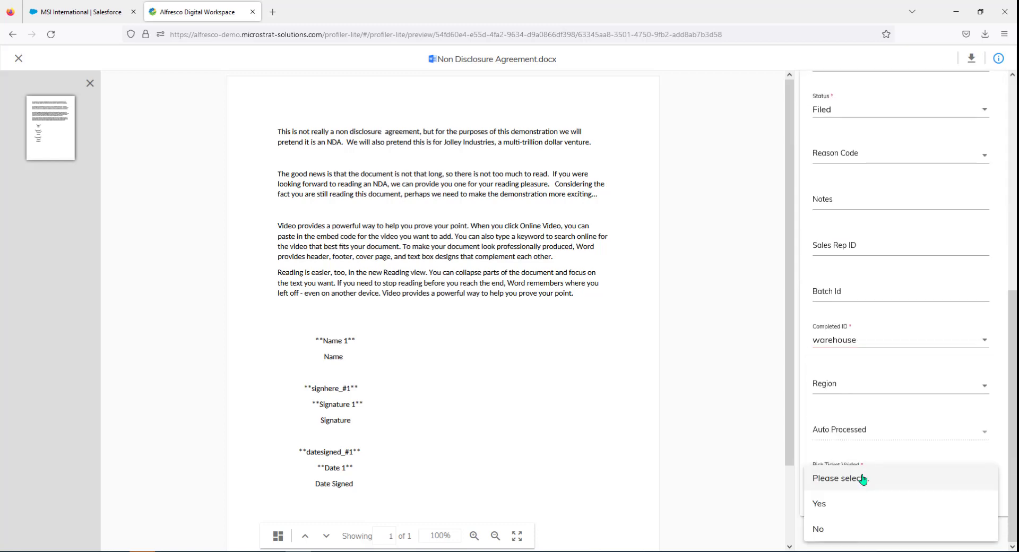
pyautogui.click(845, 504)
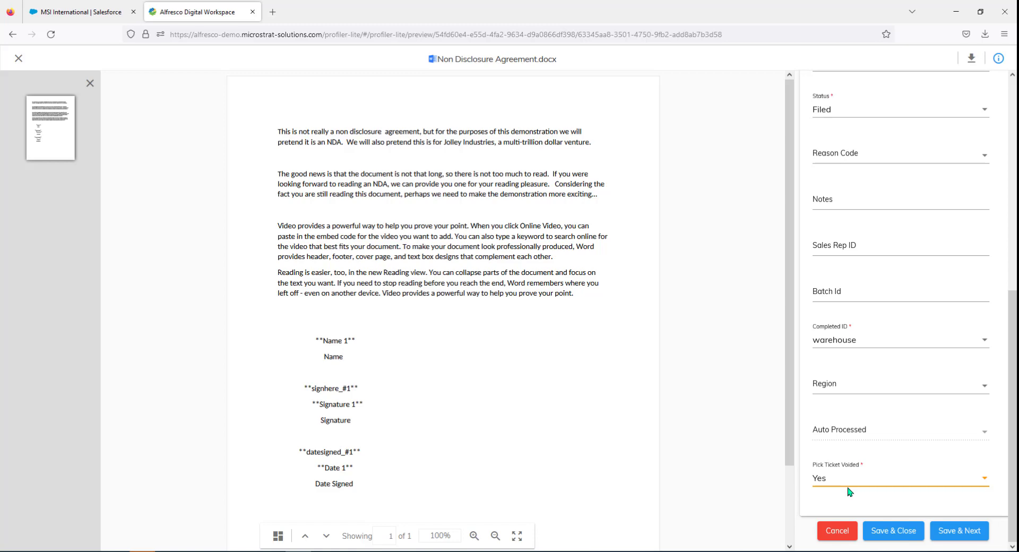
pyautogui.click(960, 532)
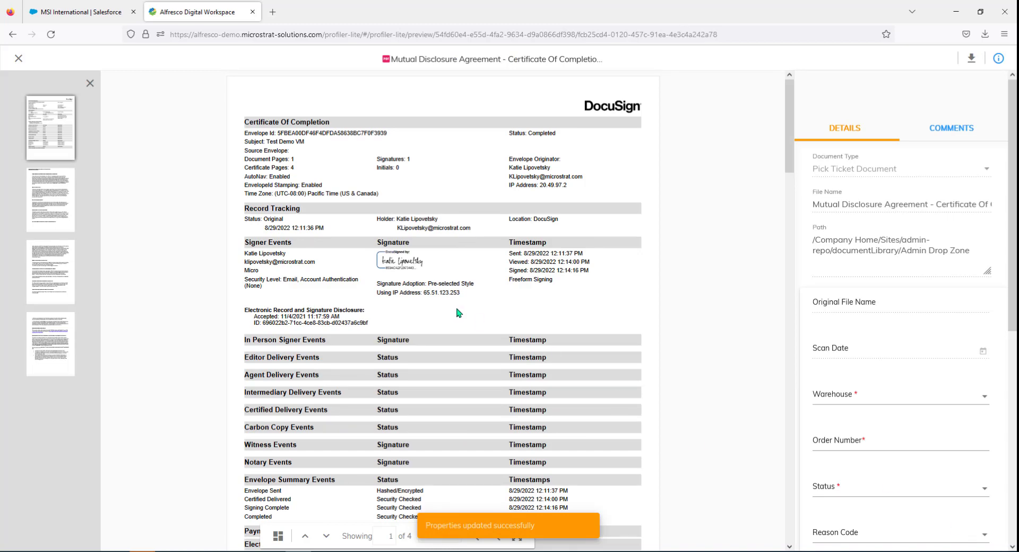
pyautogui.click(69, 12)
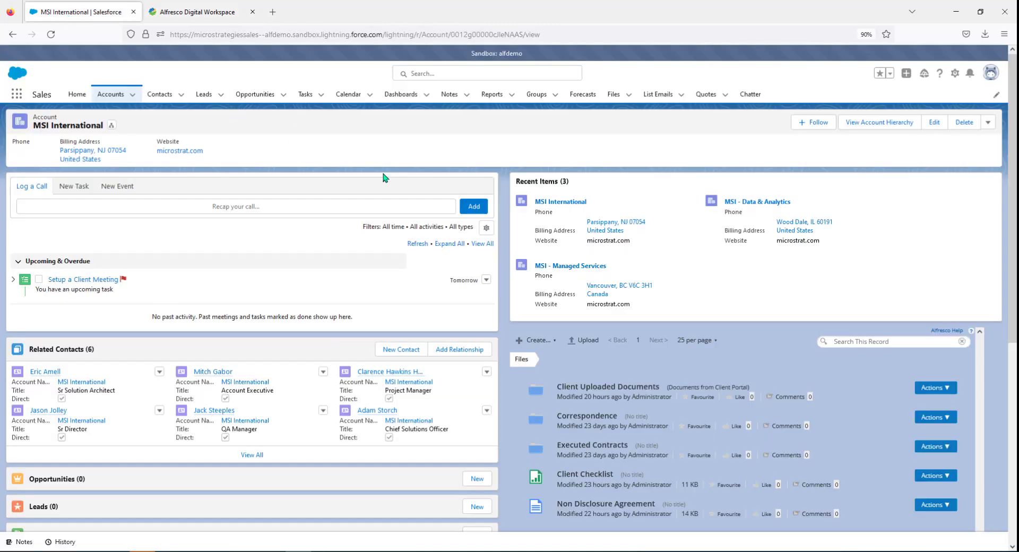
pyautogui.click(611, 392)
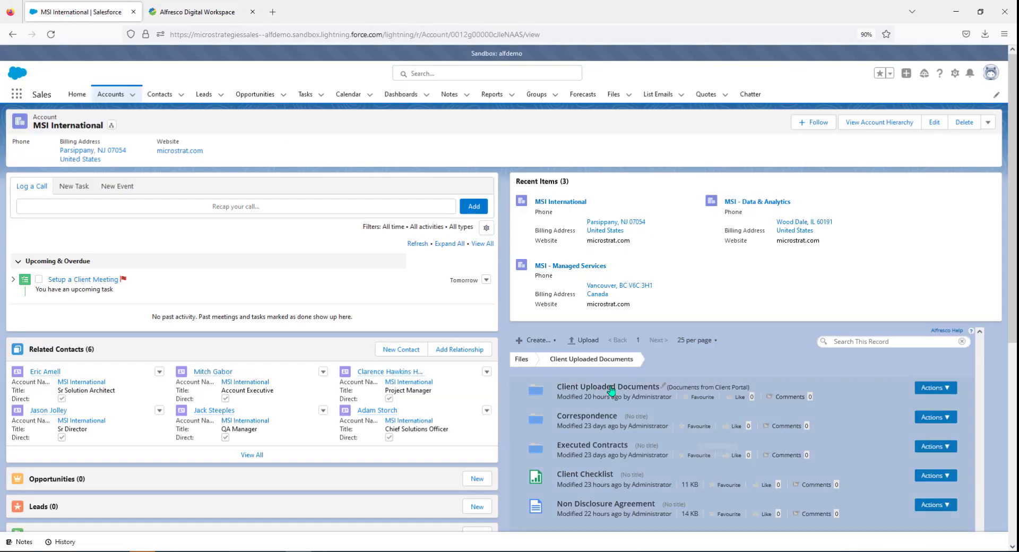
pyautogui.click(522, 359)
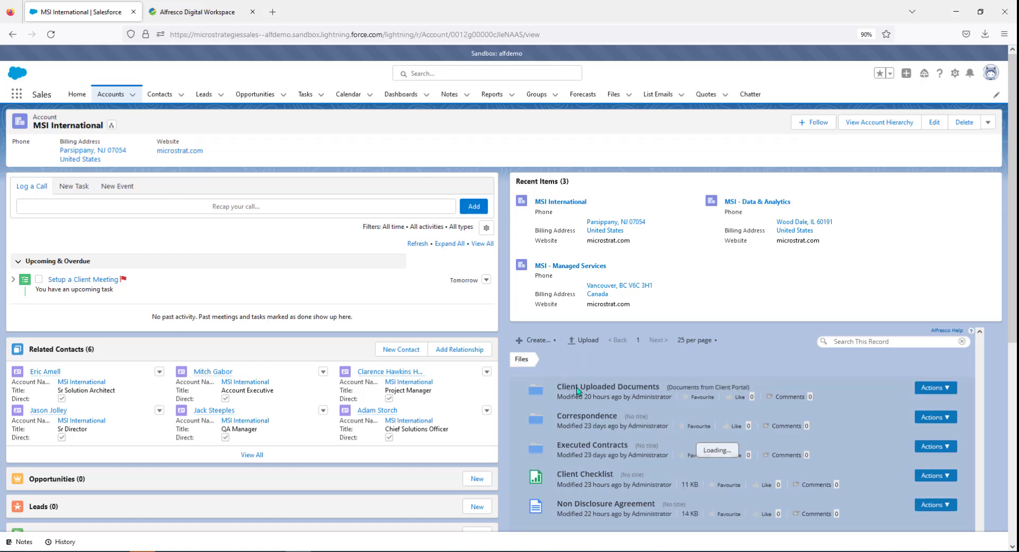